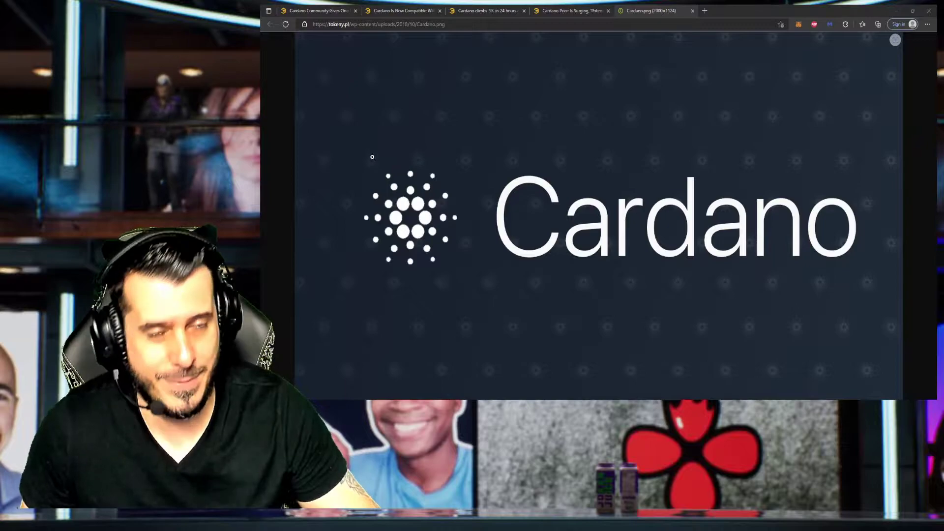
Switch to the Cardano Community 'Standalone' article tab and read down to the ADA whale tweet.
{"action": "left_click", "coordinate": [323, 11]}
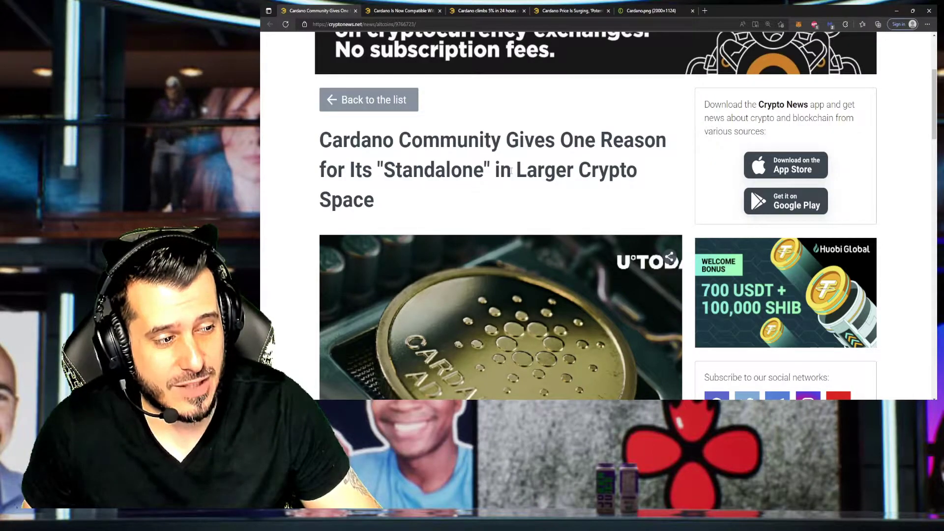
{"action": "scroll", "coordinate": [512, 171], "scroll_direction": "down", "scroll_amount": 3}
{"action": "scroll", "coordinate": [443, 207], "scroll_direction": "down", "scroll_amount": 2}
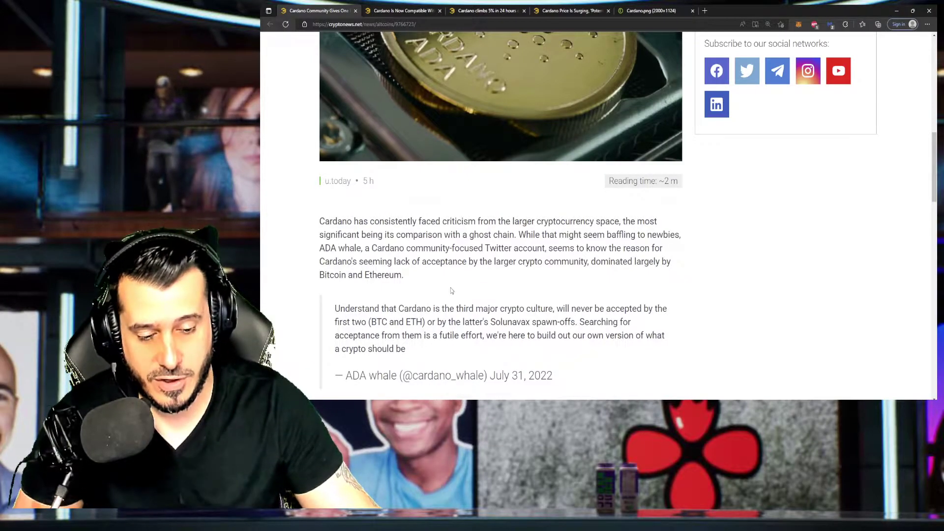
{"action": "scroll", "coordinate": [446, 298], "scroll_direction": "down", "scroll_amount": 1}
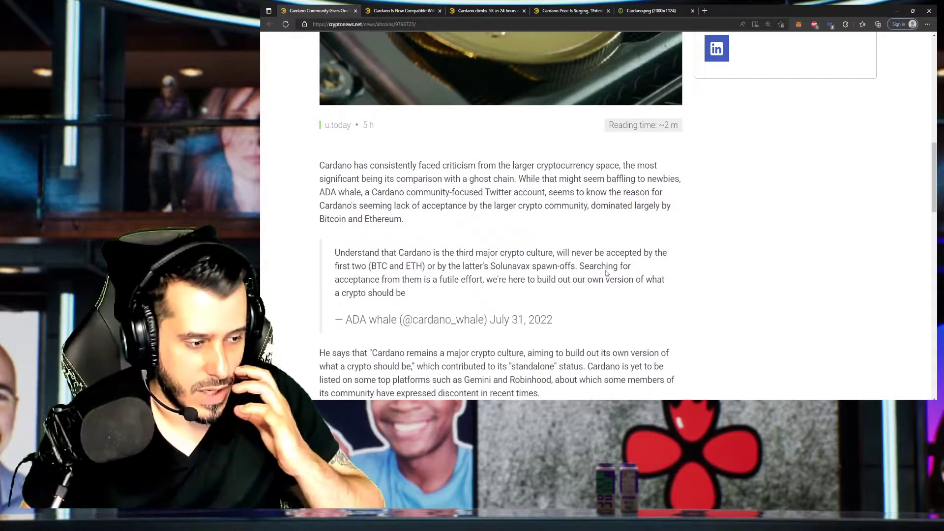
{"action": "scroll", "coordinate": [607, 273], "scroll_direction": "down", "scroll_amount": 1}
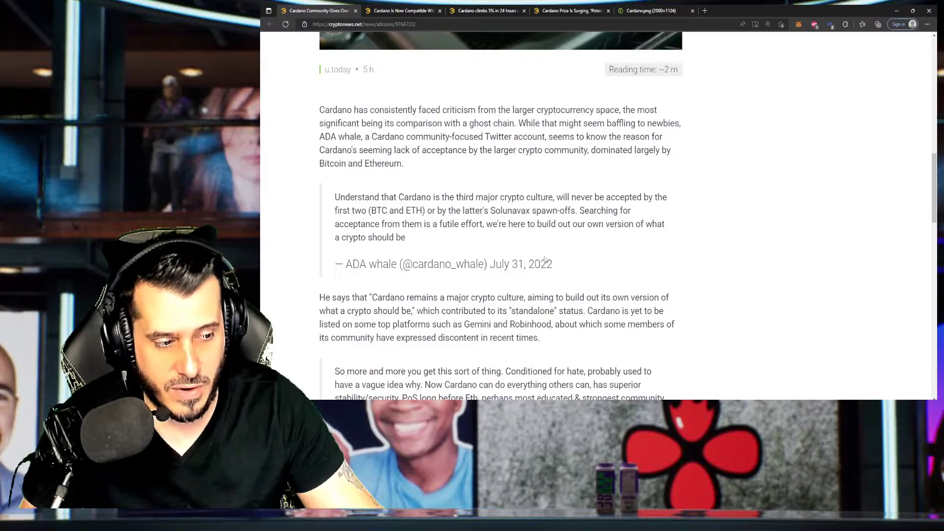
{"action": "scroll", "coordinate": [547, 262], "scroll_direction": "down", "scroll_amount": 1}
{"action": "scroll", "coordinate": [572, 272], "scroll_direction": "down", "scroll_amount": 3}
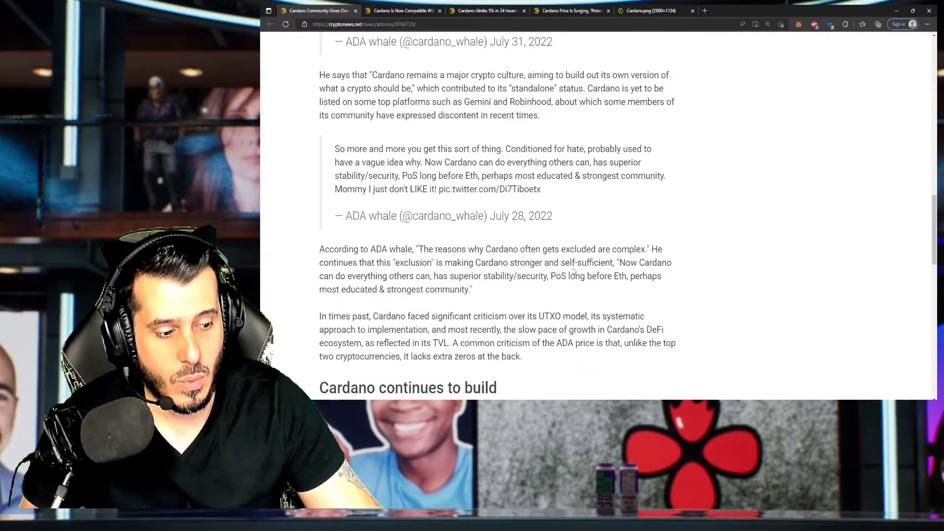
{"action": "scroll", "coordinate": [574, 271], "scroll_direction": "down", "scroll_amount": 1}
{"action": "scroll", "coordinate": [574, 272], "scroll_direction": "up", "scroll_amount": 1}
{"action": "scroll", "coordinate": [574, 271], "scroll_direction": "up", "scroll_amount": 1}
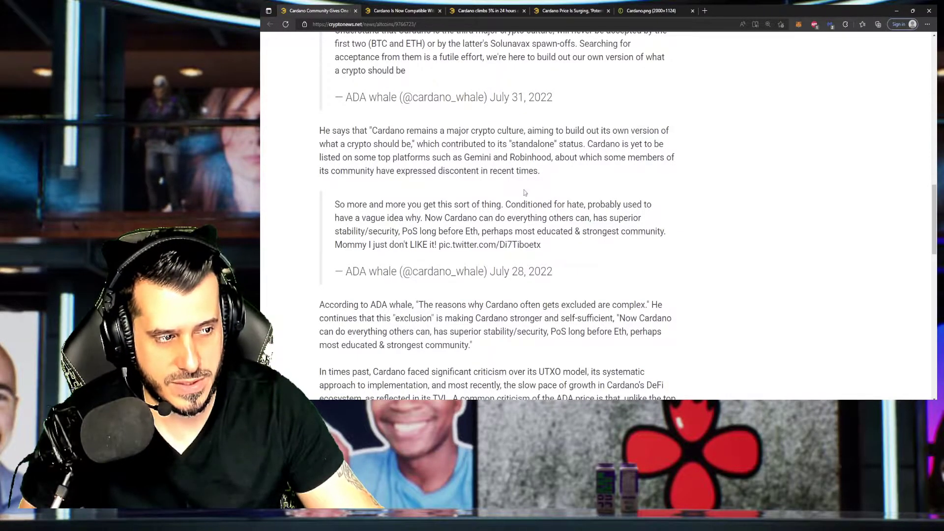
{"action": "scroll", "coordinate": [525, 192], "scroll_direction": "up", "scroll_amount": 1}
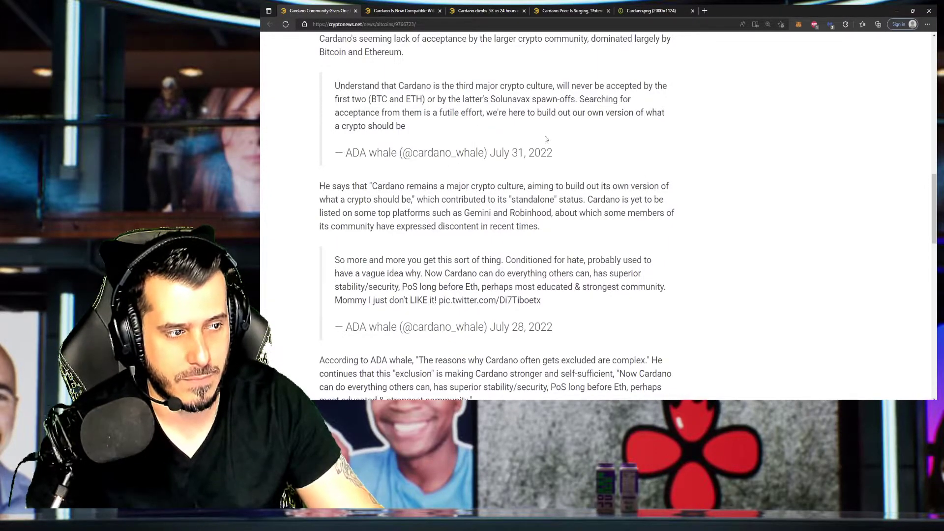
Read the 'Cardano Is Now Compatible With This Platform Used in 2500 Games' article's Ready Player Me paragraph.
{"action": "left_click", "coordinate": [431, 11]}
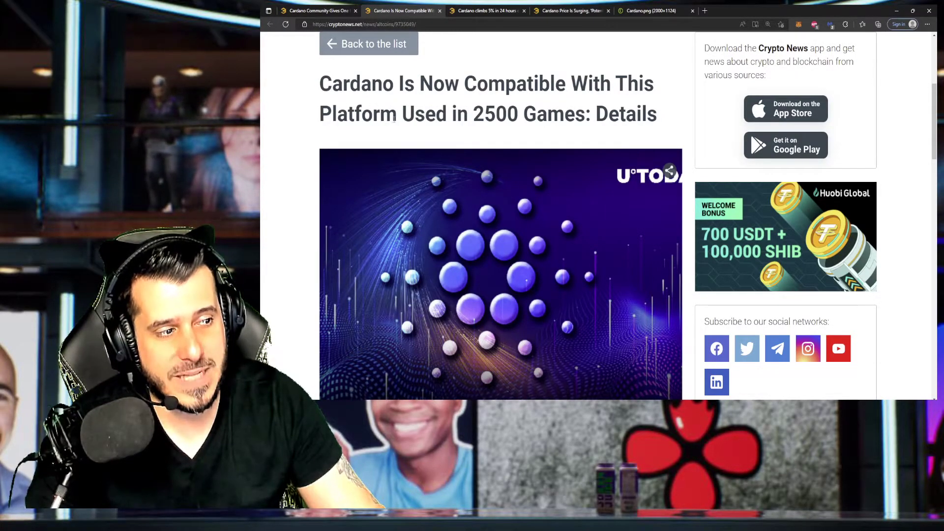
{"action": "scroll", "coordinate": [484, 125], "scroll_direction": "down", "scroll_amount": 2}
{"action": "scroll", "coordinate": [526, 115], "scroll_direction": "up", "scroll_amount": 2}
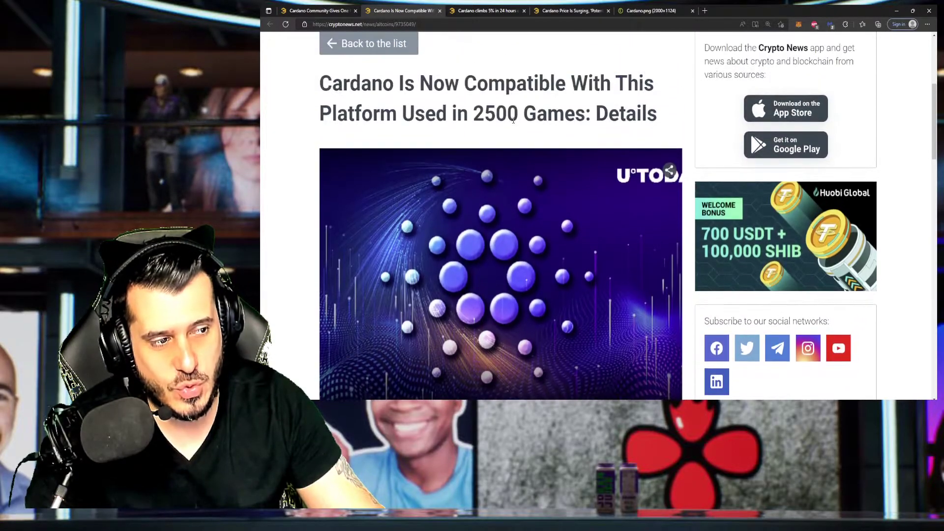
{"action": "scroll", "coordinate": [536, 119], "scroll_direction": "down", "scroll_amount": 3}
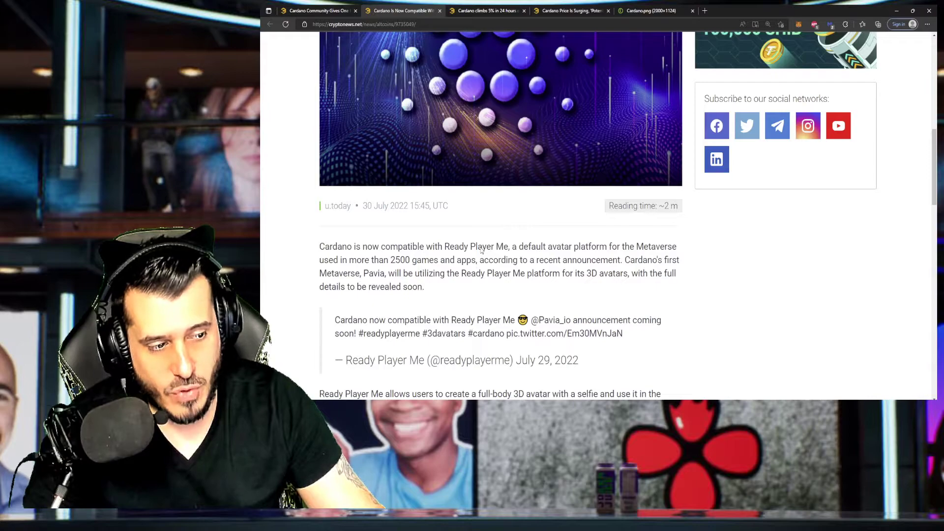
{"action": "left_click_drag", "start_coordinate": [462, 252], "coordinate": [511, 251]}
{"action": "left_click", "coordinate": [542, 257]}
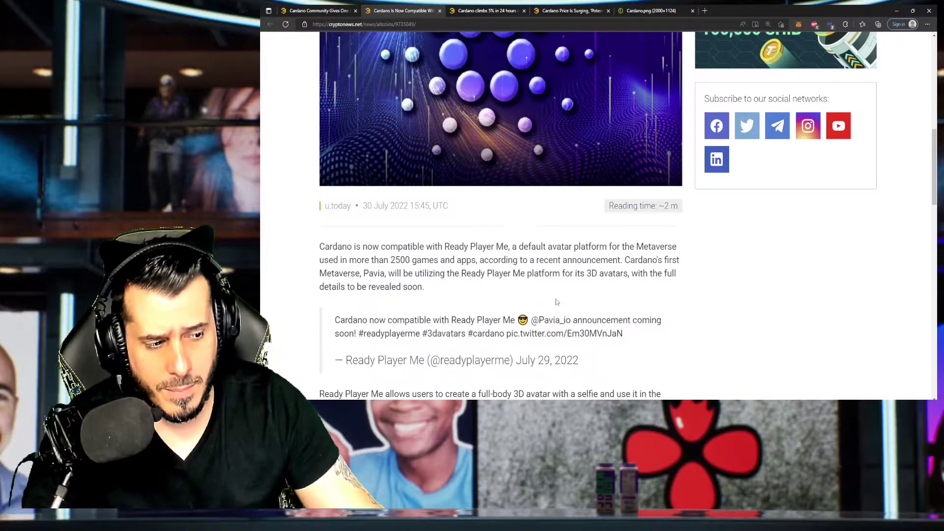
{"action": "scroll", "coordinate": [577, 307], "scroll_direction": "up", "scroll_amount": 2}
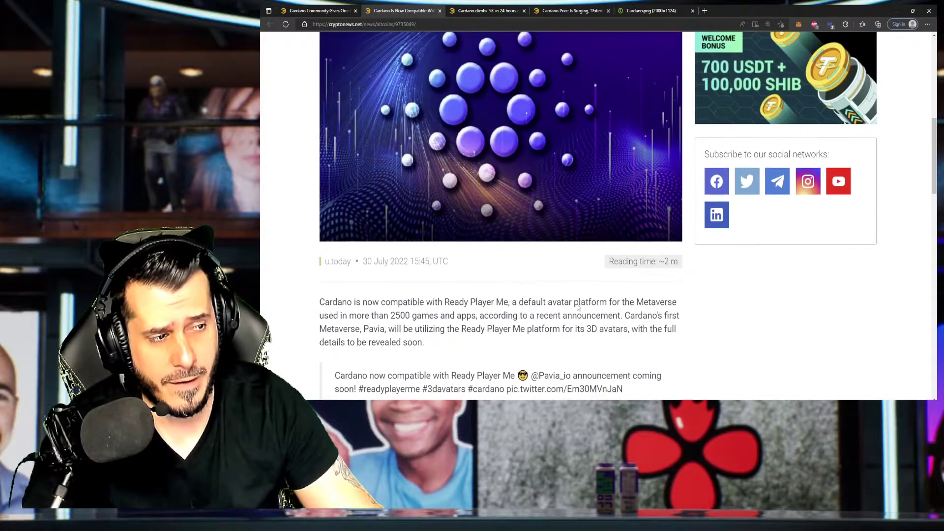
{"action": "scroll", "coordinate": [578, 307], "scroll_direction": "up", "scroll_amount": 1}
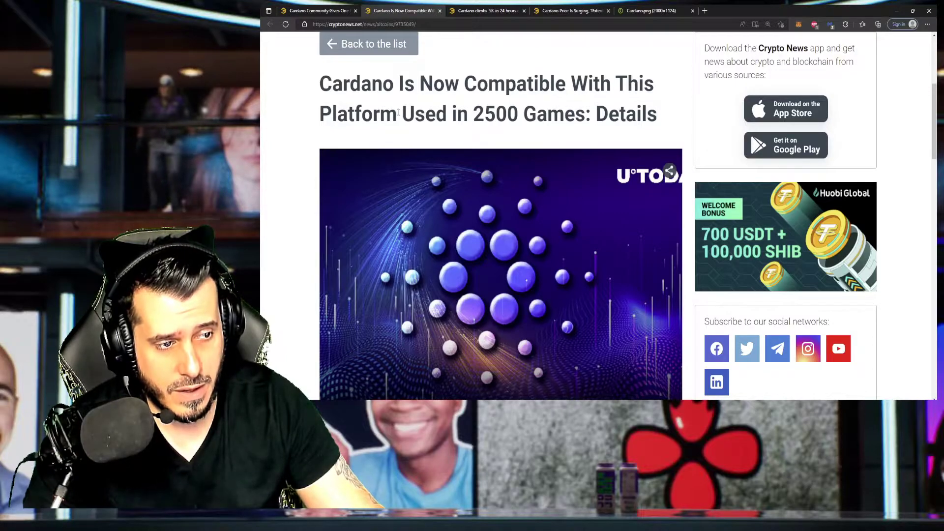
{"action": "scroll", "coordinate": [581, 165], "scroll_direction": "down", "scroll_amount": 1}
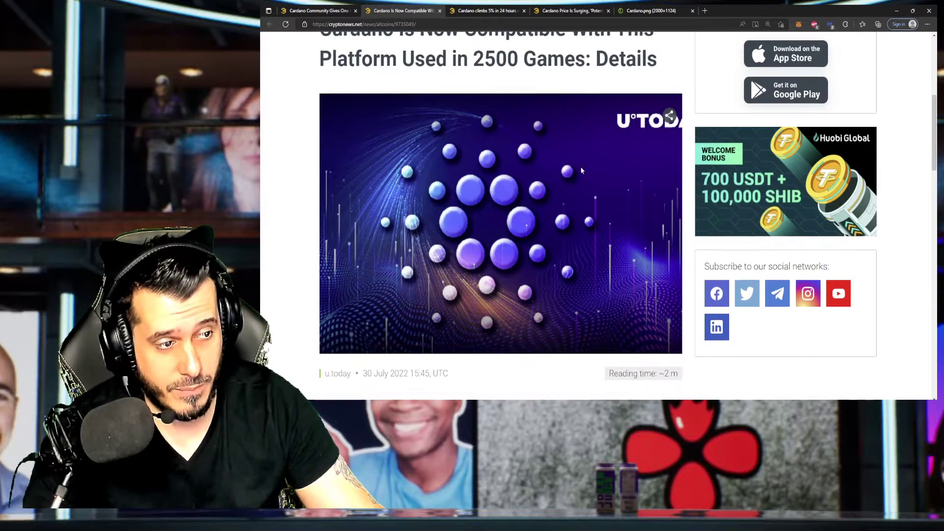
{"action": "scroll", "coordinate": [580, 166], "scroll_direction": "down", "scroll_amount": 2}
{"action": "scroll", "coordinate": [580, 171], "scroll_direction": "down", "scroll_amount": 1}
{"action": "scroll", "coordinate": [581, 172], "scroll_direction": "down", "scroll_amount": 1}
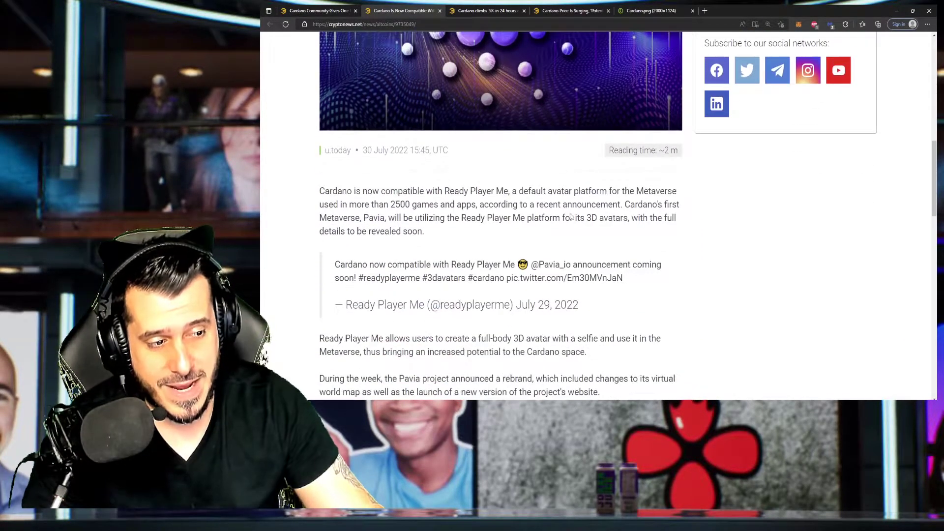
{"action": "scroll", "coordinate": [591, 248], "scroll_direction": "down", "scroll_amount": 1}
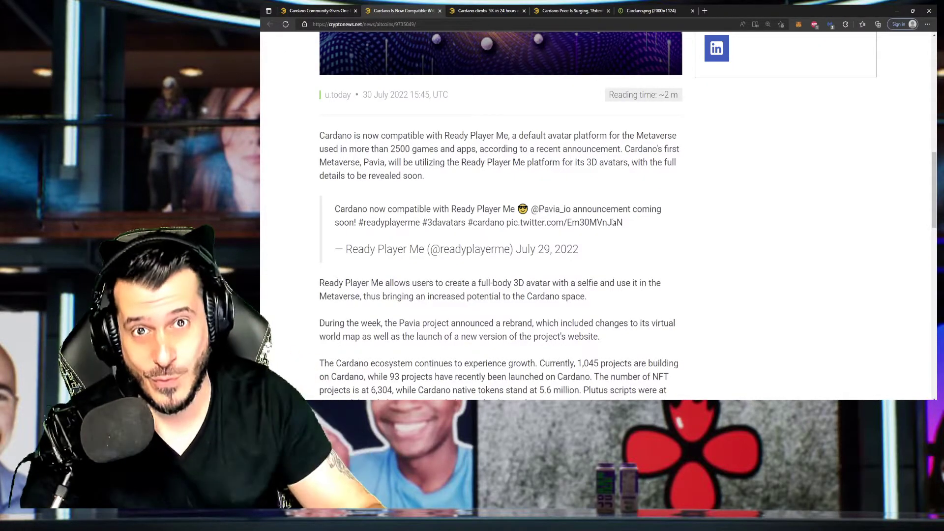
{"action": "scroll", "coordinate": [605, 244], "scroll_direction": "down", "scroll_amount": 3}
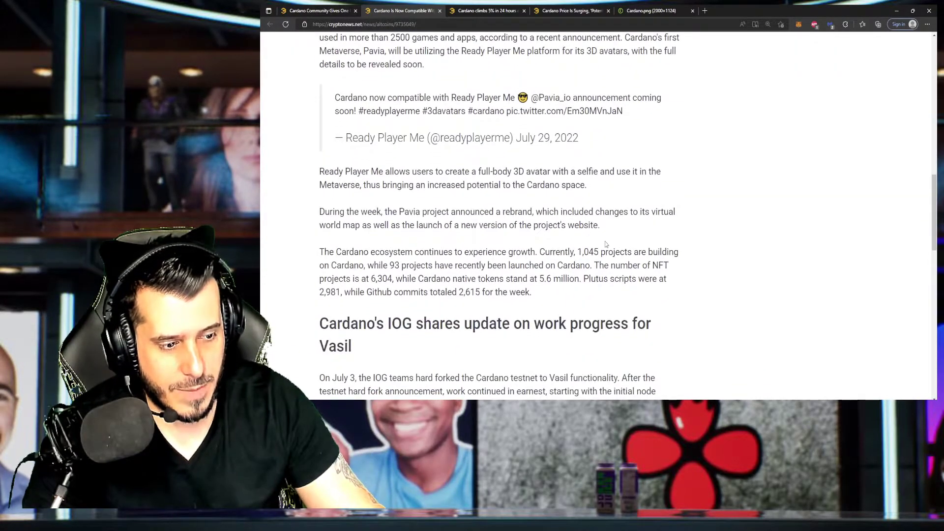
{"action": "scroll", "coordinate": [606, 244], "scroll_direction": "up", "scroll_amount": 3}
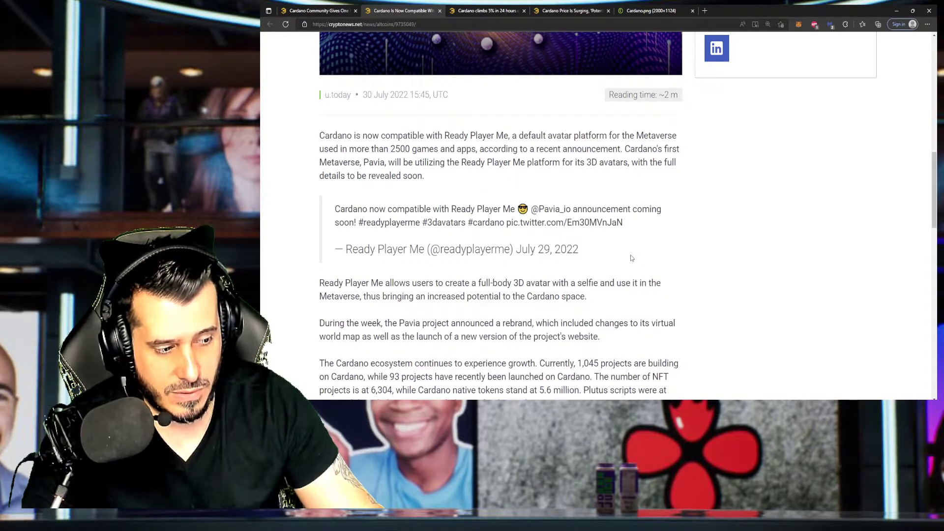
{"action": "scroll", "coordinate": [610, 260], "scroll_direction": "down", "scroll_amount": 1}
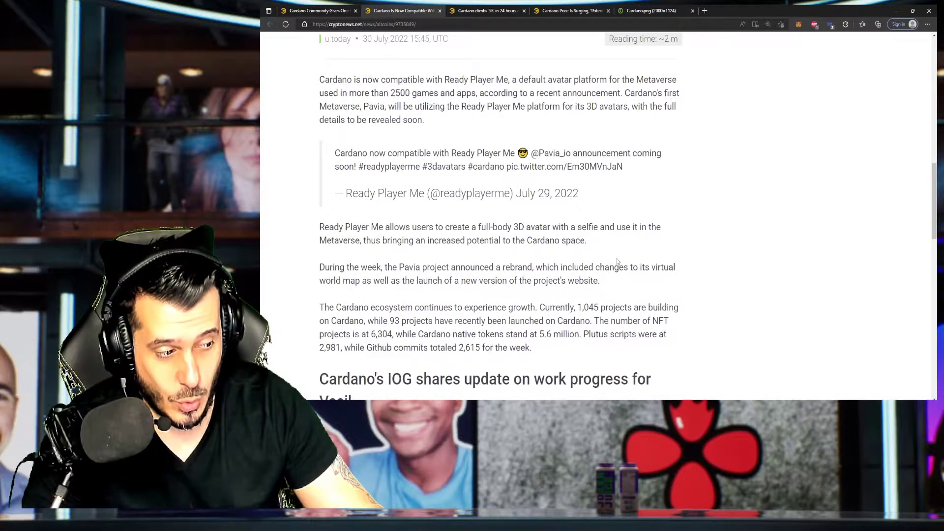
{"action": "scroll", "coordinate": [622, 232], "scroll_direction": "down", "scroll_amount": 1}
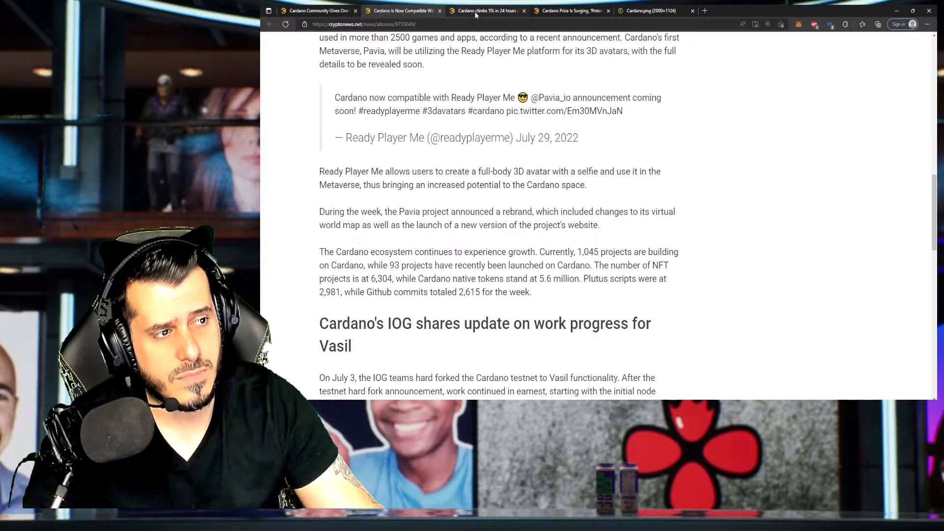
Read the 'Cardano climbs 5%' article, highlighting the Vasil hard fork and bear market phrases.
{"action": "left_click", "coordinate": [474, 11]}
{"action": "scroll", "coordinate": [554, 167], "scroll_direction": "up", "scroll_amount": 5}
{"action": "scroll", "coordinate": [553, 167], "scroll_direction": "up", "scroll_amount": 2}
{"action": "left_click_drag", "start_coordinate": [383, 196], "coordinate": [496, 207]}
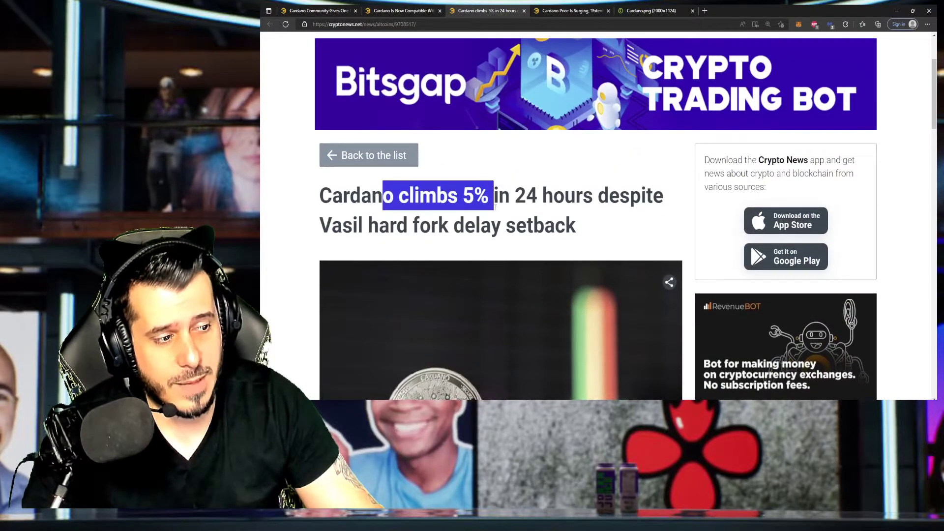
{"action": "left_click", "coordinate": [610, 204]}
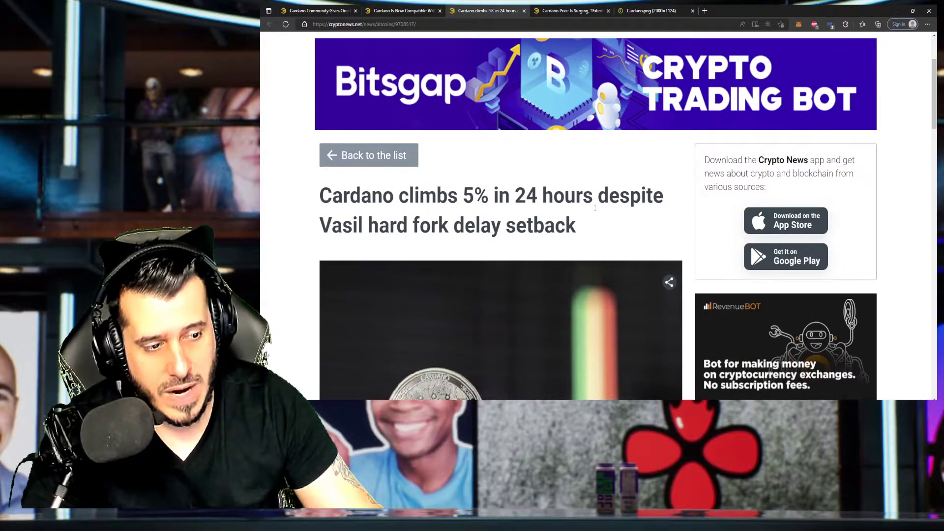
{"action": "left_click_drag", "start_coordinate": [329, 226], "coordinate": [496, 229]}
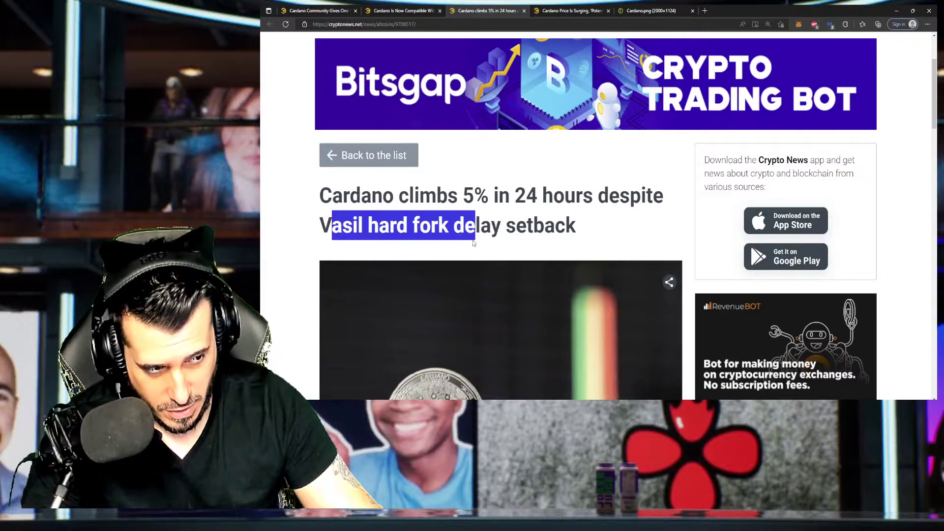
{"action": "left_click", "coordinate": [615, 237]}
{"action": "scroll", "coordinate": [604, 239], "scroll_direction": "down", "scroll_amount": 2}
{"action": "scroll", "coordinate": [604, 238], "scroll_direction": "down", "scroll_amount": 3}
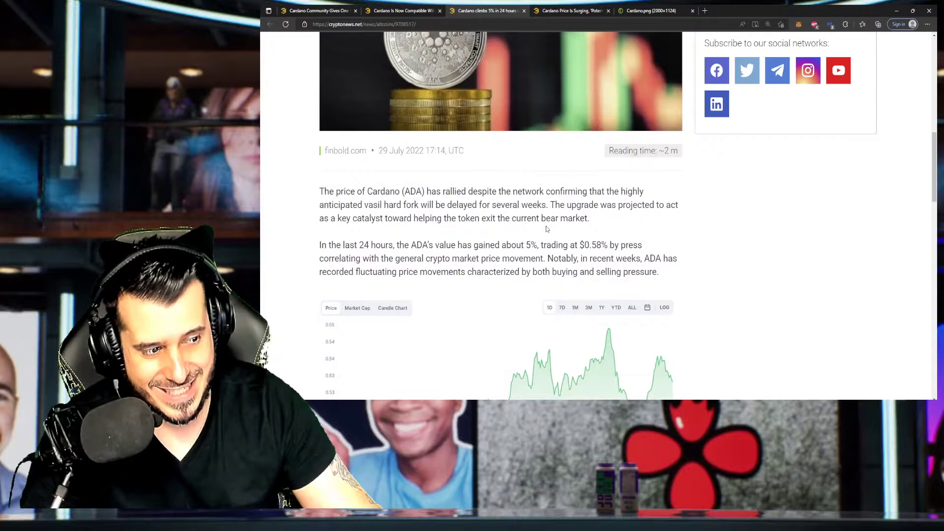
{"action": "left_click_drag", "start_coordinate": [416, 219], "coordinate": [596, 220]}
{"action": "left_click", "coordinate": [656, 232]}
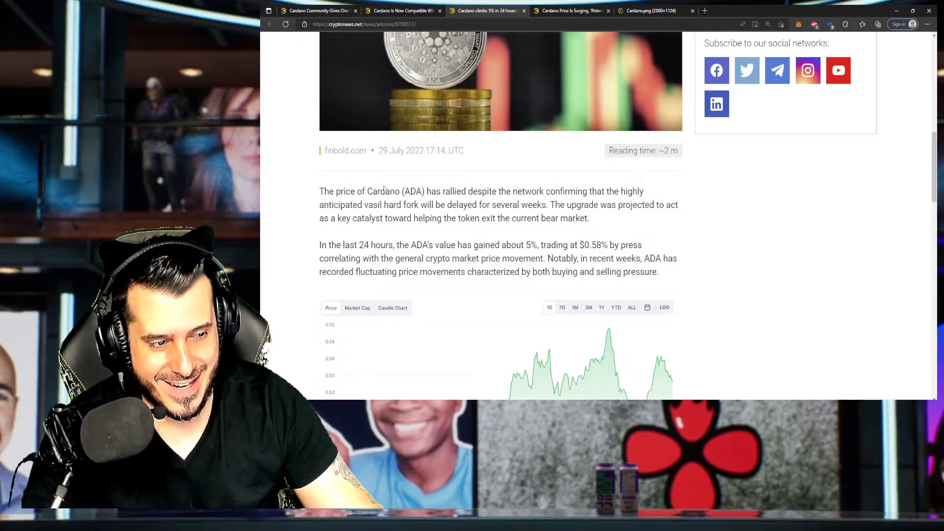
{"action": "scroll", "coordinate": [624, 276], "scroll_direction": "down", "scroll_amount": 2}
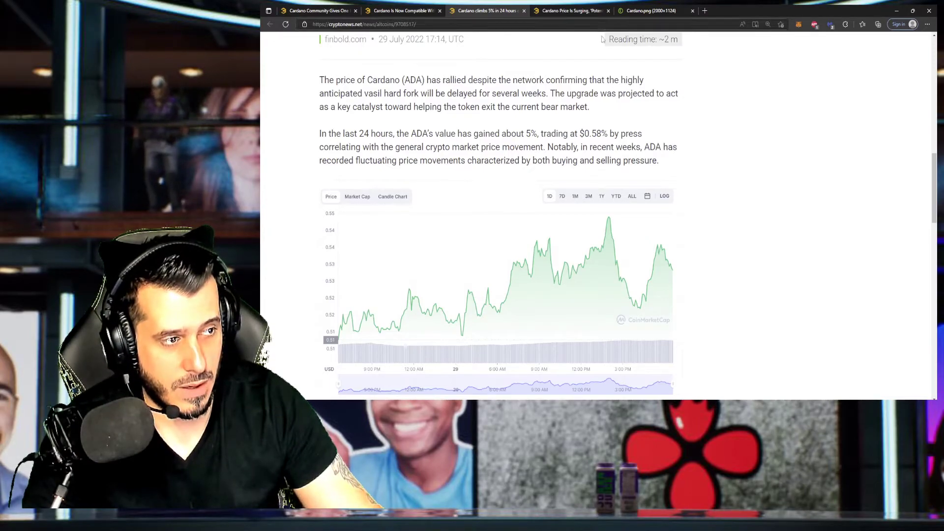
Read the 'Cardano Price Is Surging' article down to the Day Change vs USD chart.
{"action": "left_click", "coordinate": [562, 11]}
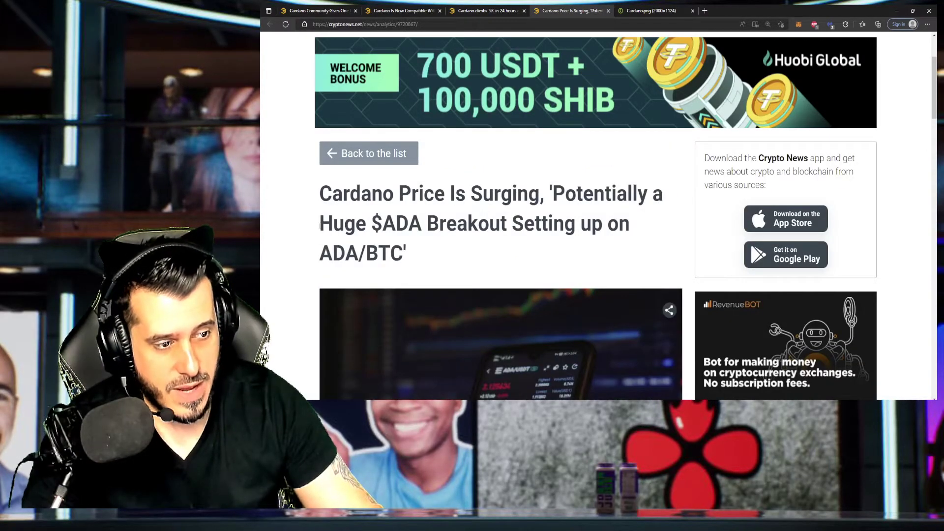
{"action": "left_click_drag", "start_coordinate": [332, 194], "coordinate": [472, 194]}
{"action": "left_click", "coordinate": [543, 229]}
{"action": "scroll", "coordinate": [544, 228], "scroll_direction": "down", "scroll_amount": 2}
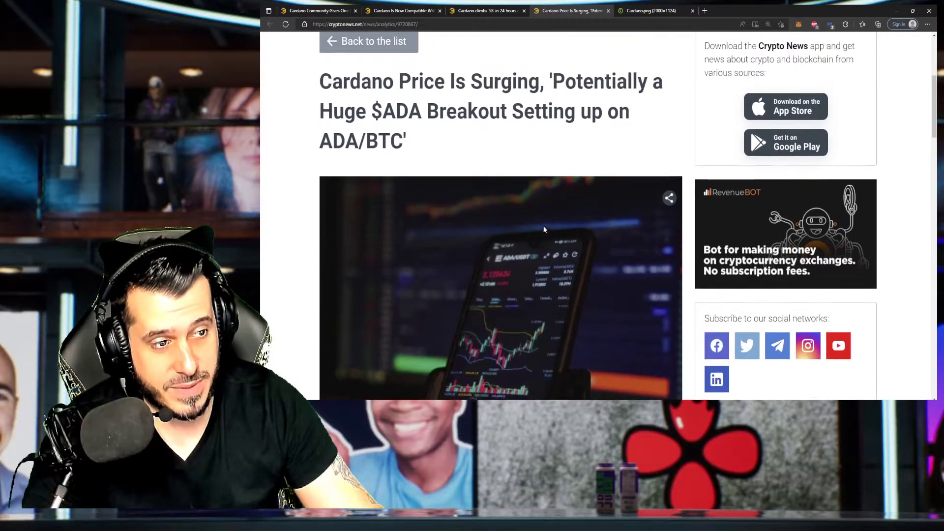
{"action": "scroll", "coordinate": [517, 191], "scroll_direction": "down", "scroll_amount": 3}
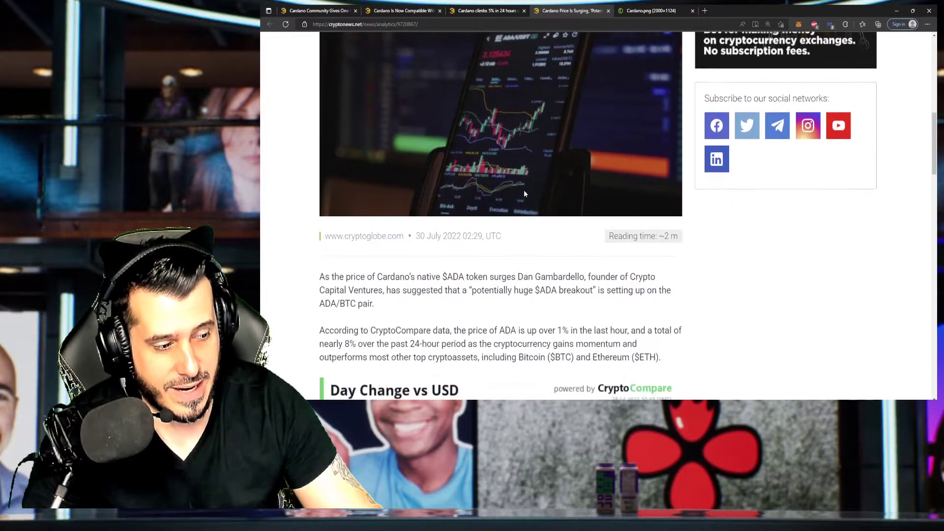
{"action": "scroll", "coordinate": [524, 192], "scroll_direction": "down", "scroll_amount": 3}
{"action": "scroll", "coordinate": [575, 211], "scroll_direction": "down", "scroll_amount": 1}
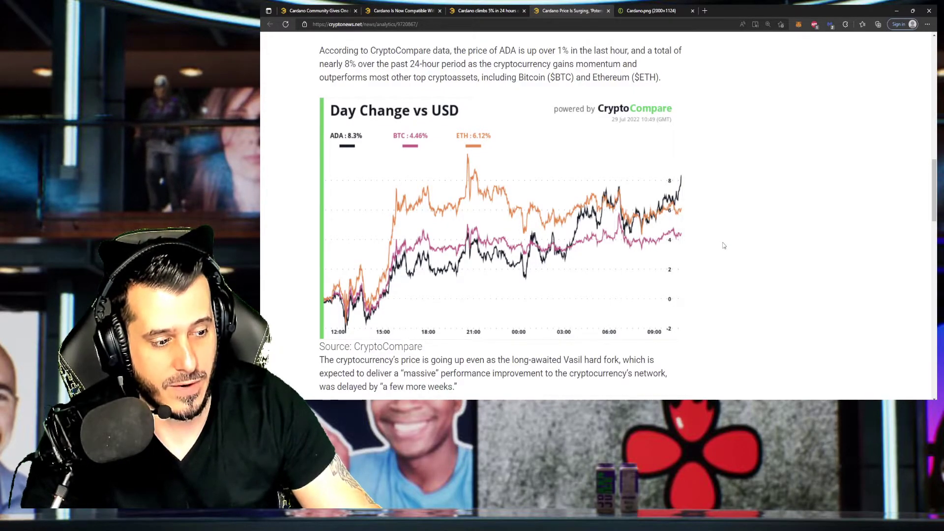
{"action": "scroll", "coordinate": [724, 245], "scroll_direction": "down", "scroll_amount": 1}
{"action": "scroll", "coordinate": [723, 245], "scroll_direction": "up", "scroll_amount": 1}
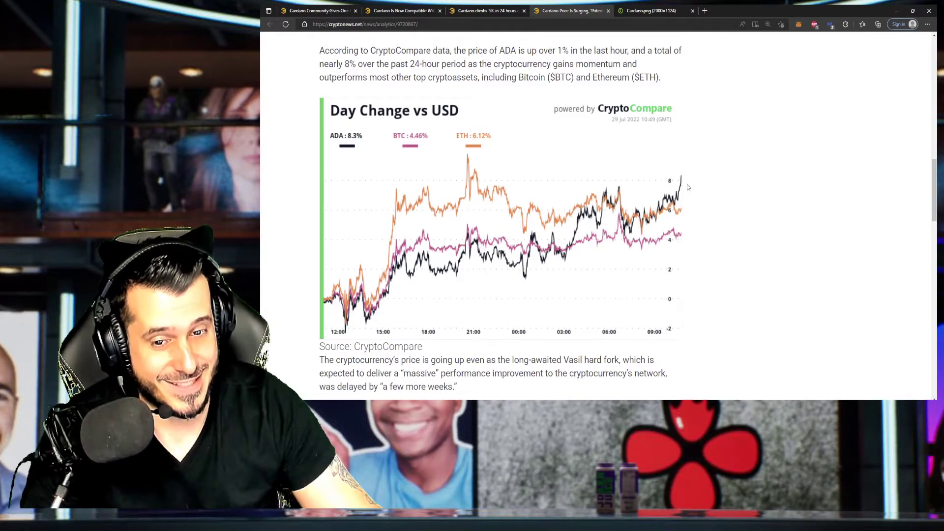
{"action": "scroll", "coordinate": [721, 230], "scroll_direction": "down", "scroll_amount": 1}
{"action": "scroll", "coordinate": [721, 230], "scroll_direction": "down", "scroll_amount": 1}
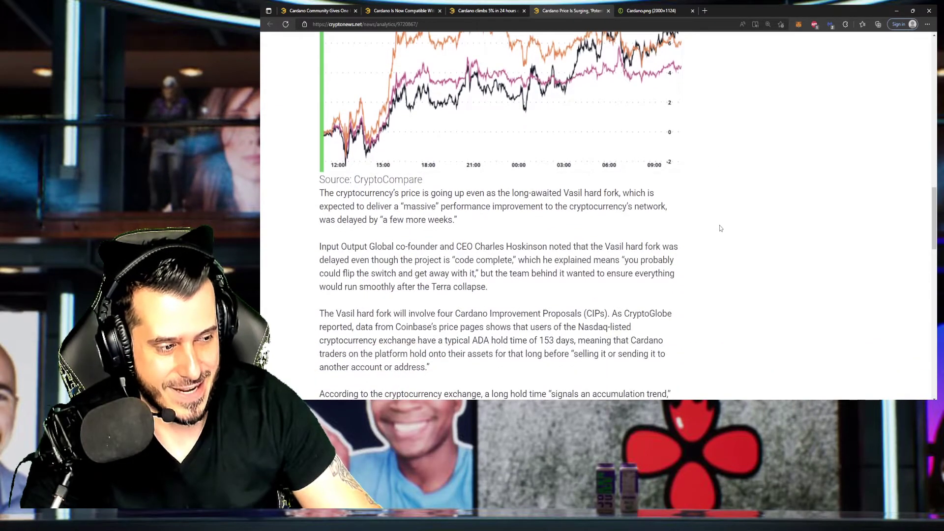
{"action": "scroll", "coordinate": [719, 226], "scroll_direction": "up", "scroll_amount": 1}
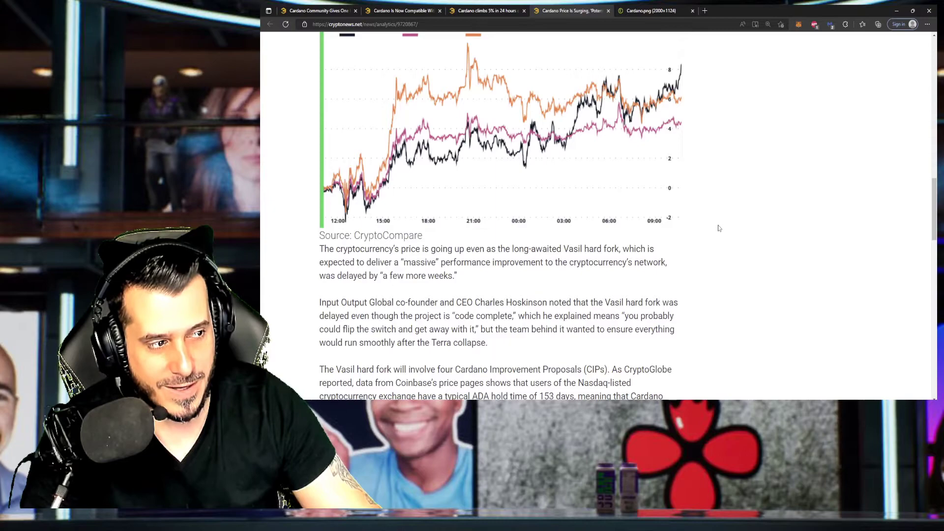